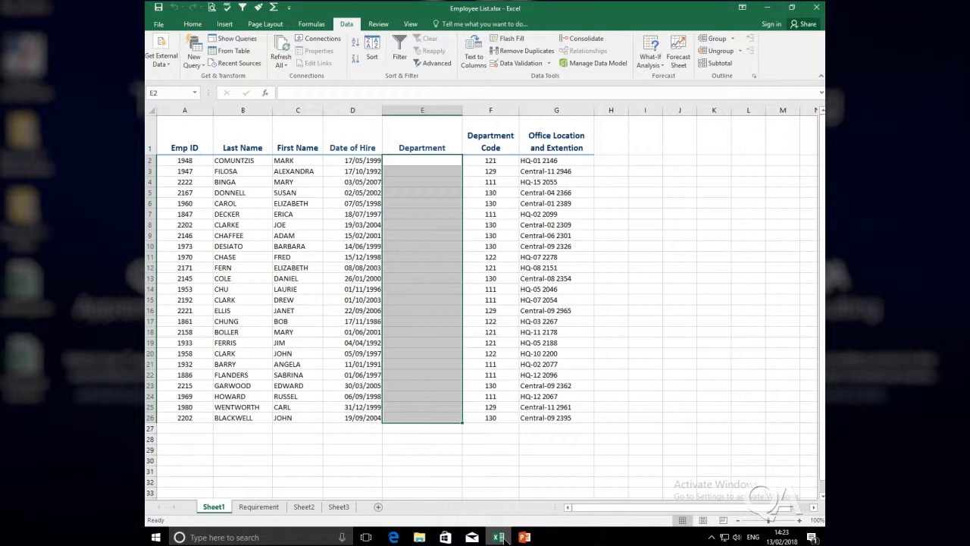
{"action": "left_click", "coordinate": [500, 537]}
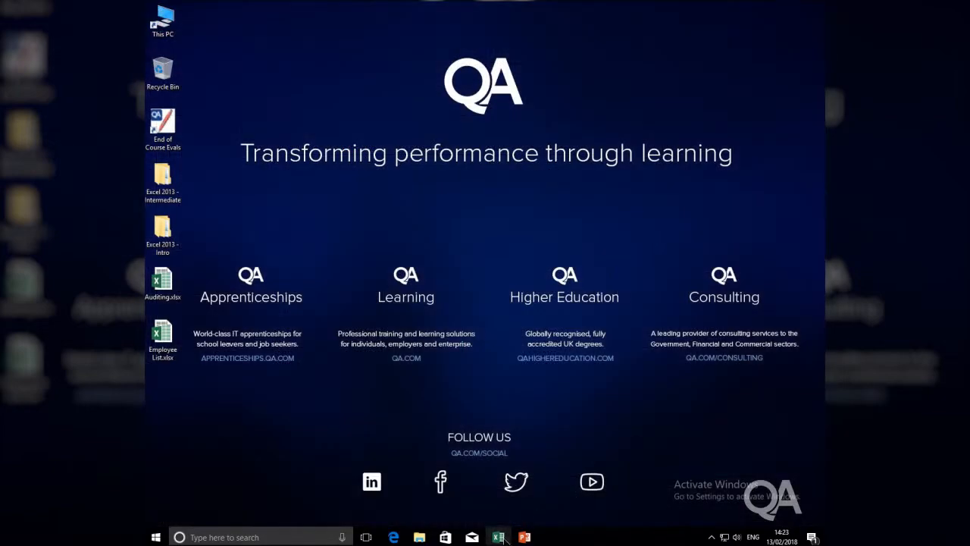
{"action": "left_click", "coordinate": [500, 537]}
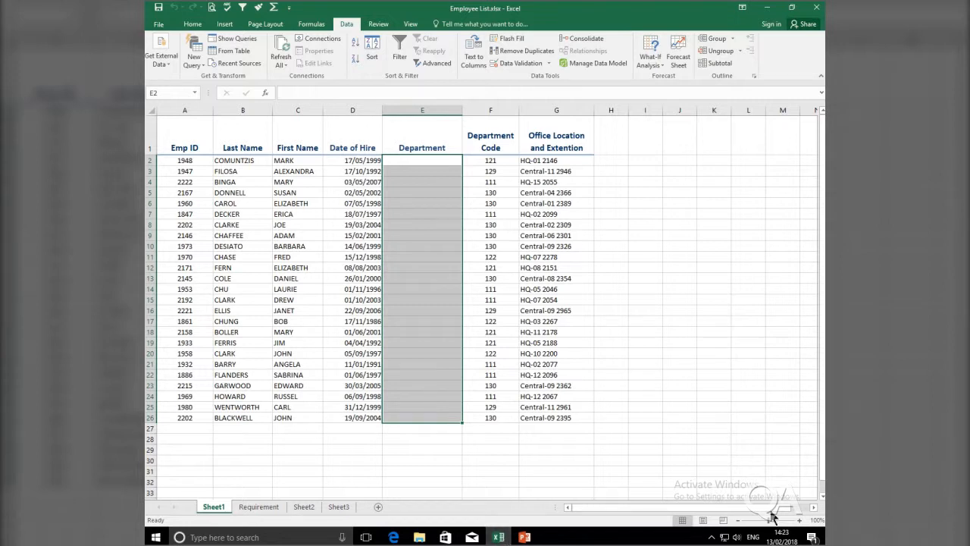
{"action": "left_click", "coordinate": [711, 297]}
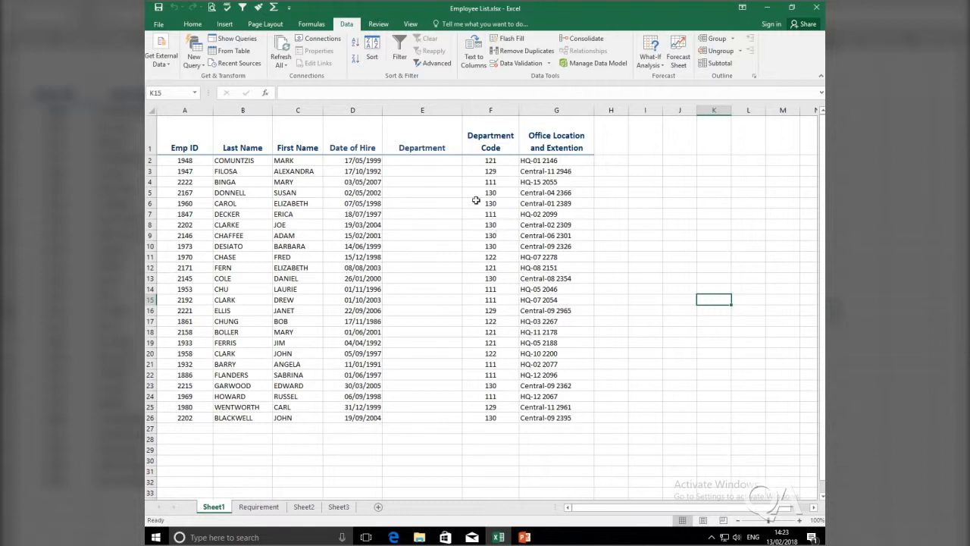
Start a data validation rule for the Department cells E2:E26 that allows only a List
{"action": "left_click_drag", "start_coordinate": [435, 161], "coordinate": [433, 419]}
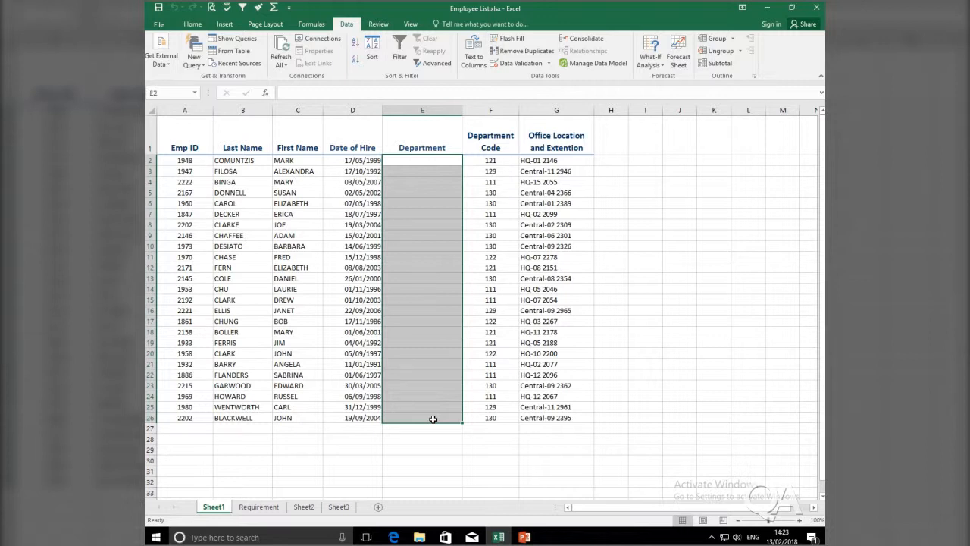
{"action": "left_click", "coordinate": [346, 25]}
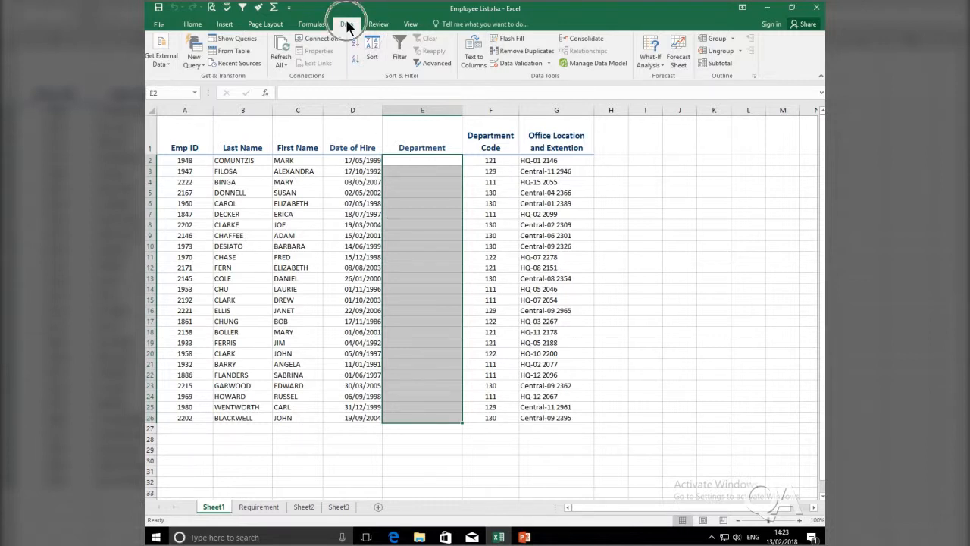
{"action": "left_click", "coordinate": [549, 73]}
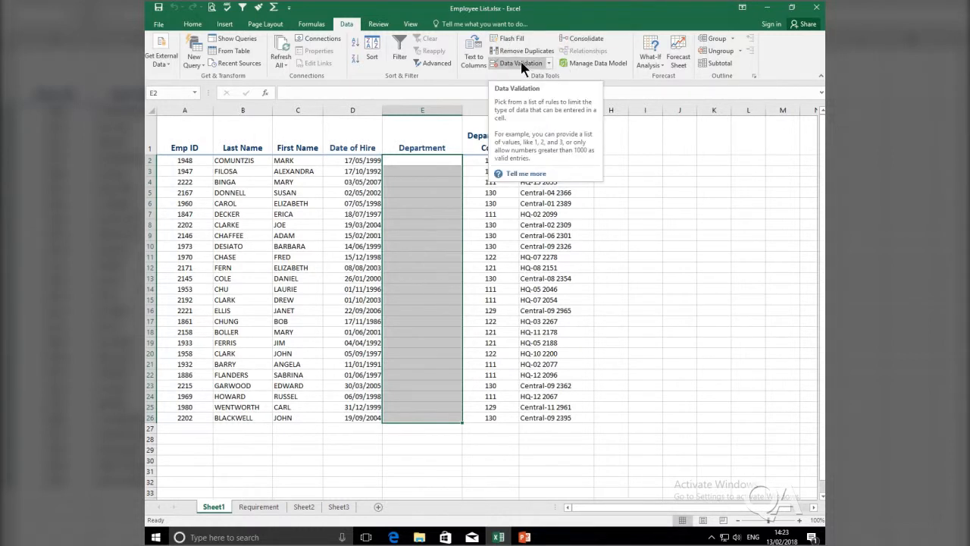
{"action": "left_click", "coordinate": [522, 64]}
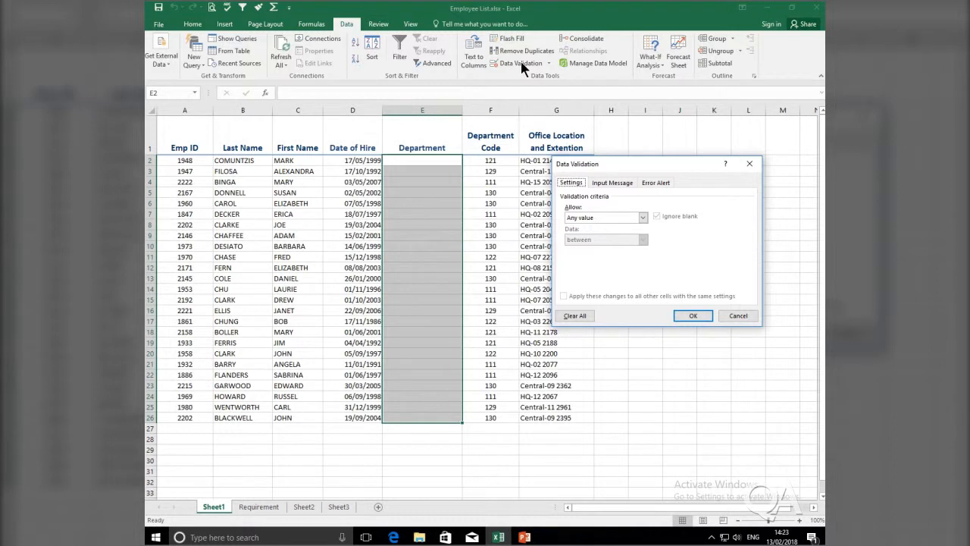
{"action": "left_click", "coordinate": [616, 186]}
{"action": "left_click", "coordinate": [658, 184]}
{"action": "left_click", "coordinate": [642, 217]}
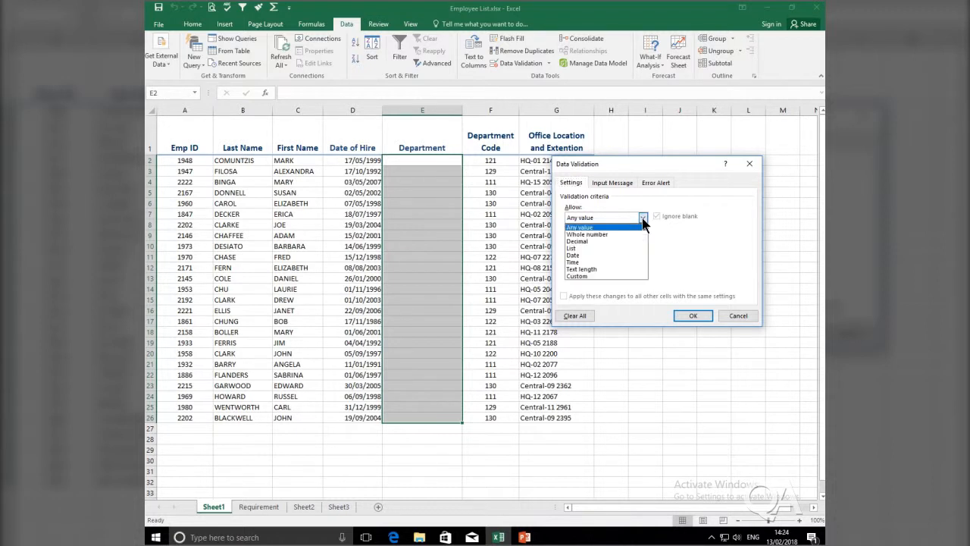
{"action": "left_click", "coordinate": [609, 248]}
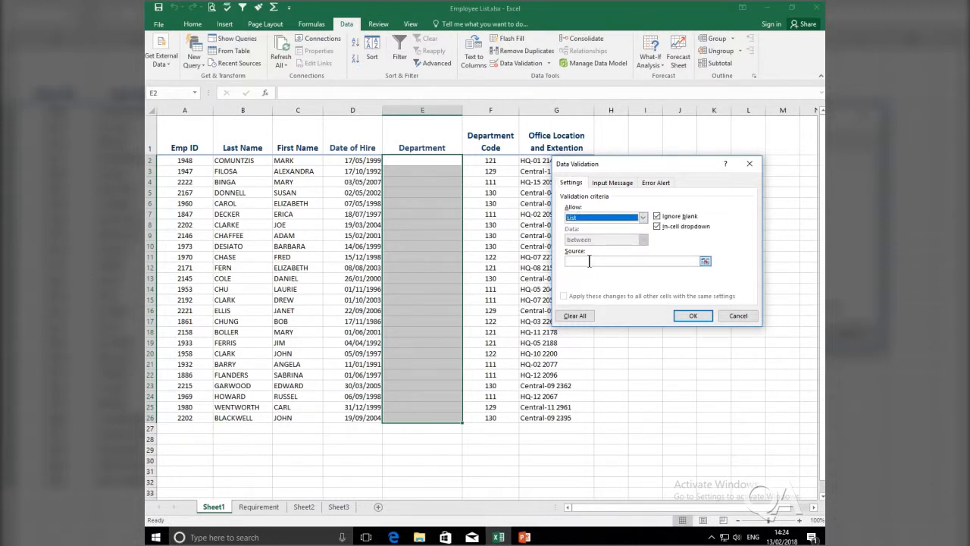
Enter Sales, Human Resources, Information Technology, Marketing as the source of the validation list
{"action": "left_click", "coordinate": [589, 261]}
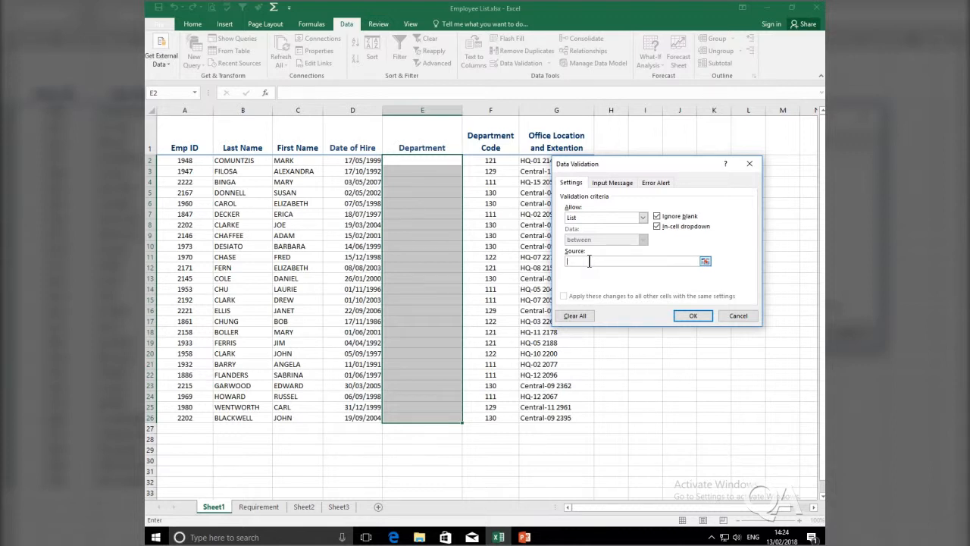
{"action": "type", "text": "Sales"}
{"action": "type", "text": "uman Resources, Information Tech"}
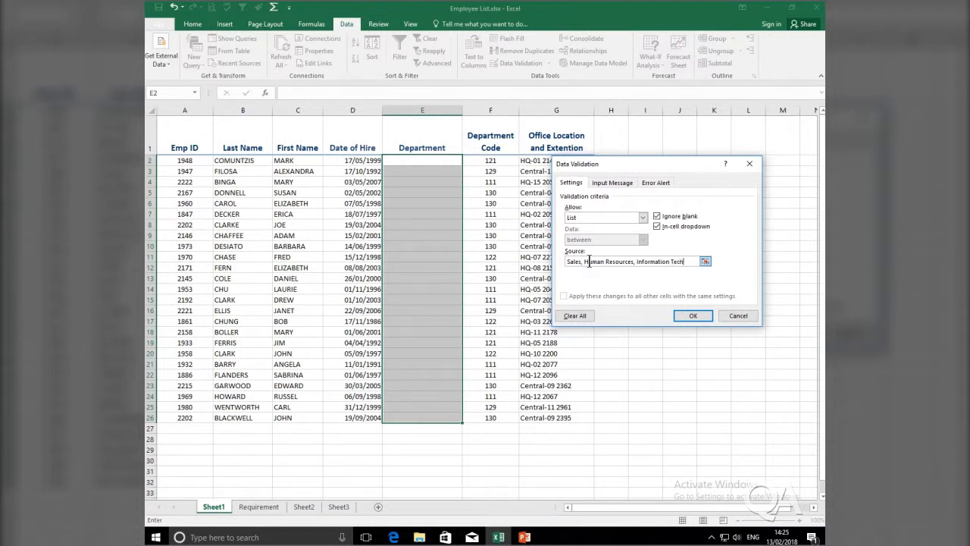
{"action": "type", "text": "nology, Marketing"}
Add the error message "Incorrect data, Please select a department from the list" to the Stop alert and apply the validation rule
{"action": "left_click", "coordinate": [656, 183]}
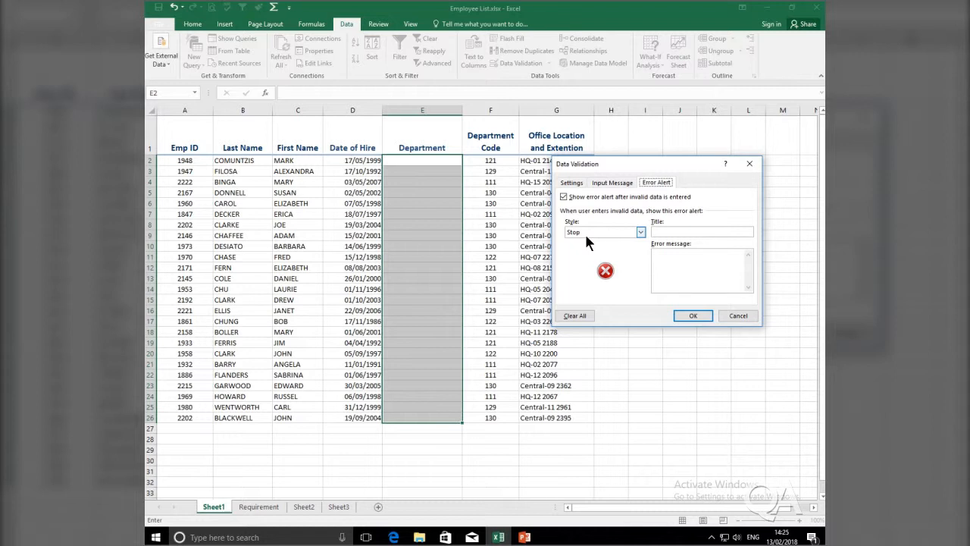
{"action": "left_click", "coordinate": [669, 258]}
{"action": "left_click", "coordinate": [669, 258]}
{"action": "type", "text": "Incorrect data, Please select"}
{"action": "type", "text": "a dep"}
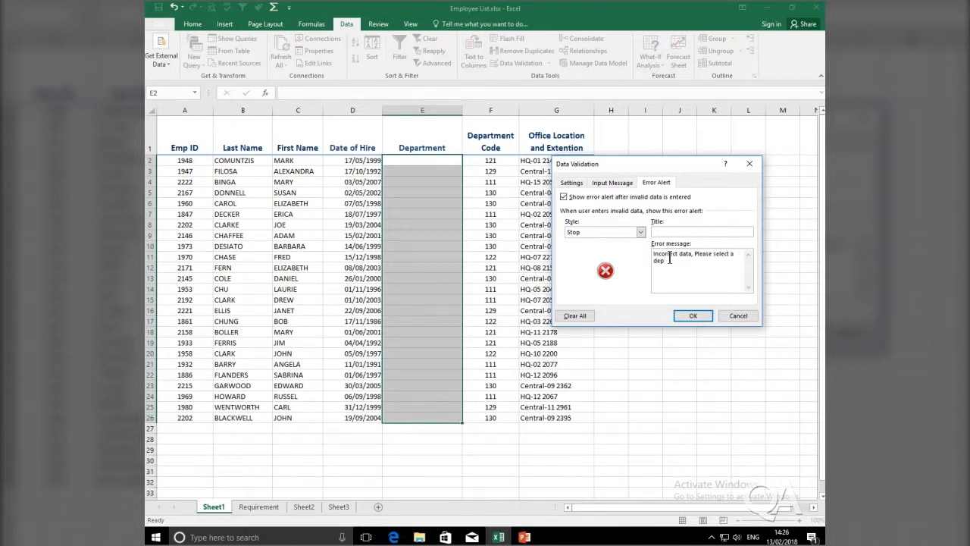
{"action": "type", "text": "artment from the list"}
{"action": "left_click", "coordinate": [693, 317]}
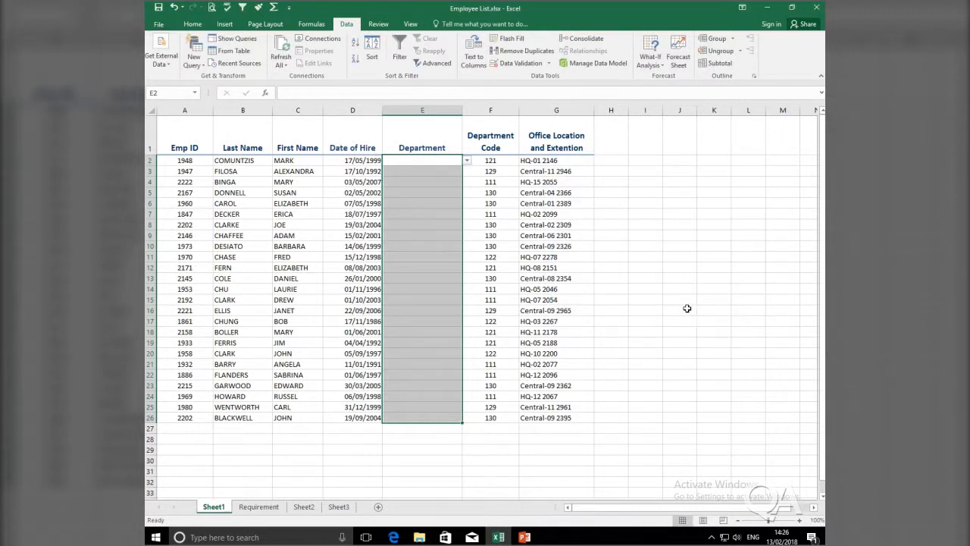
Choose departments from the in-cell lists: Sales in E2, Human Resources in E3 and Marketing in E4
{"action": "left_click", "coordinate": [434, 161]}
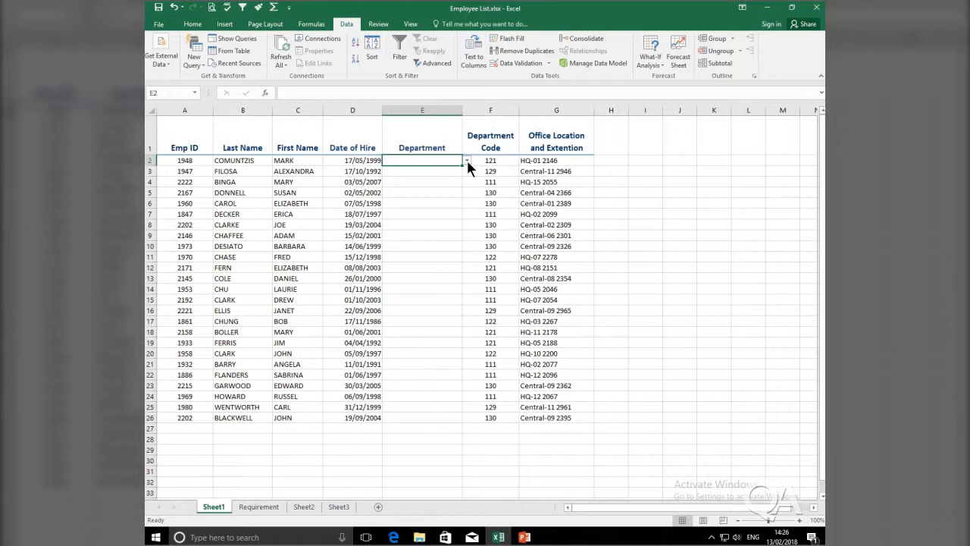
{"action": "left_click", "coordinate": [467, 161]}
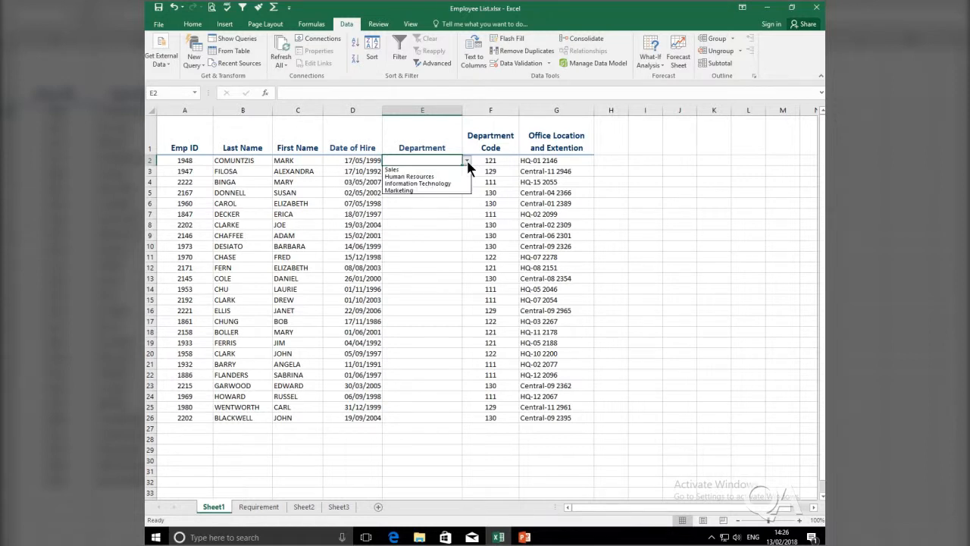
{"action": "left_click", "coordinate": [407, 170]}
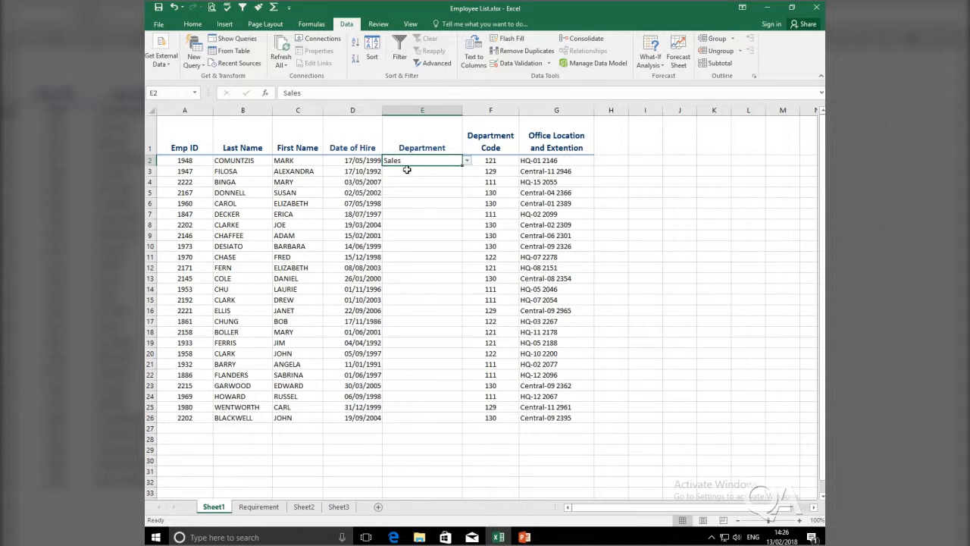
{"action": "left_click", "coordinate": [414, 173]}
{"action": "left_click", "coordinate": [468, 171]}
{"action": "left_click", "coordinate": [447, 188]}
{"action": "left_click", "coordinate": [448, 186]}
{"action": "left_click", "coordinate": [467, 182]}
{"action": "left_click", "coordinate": [432, 210]}
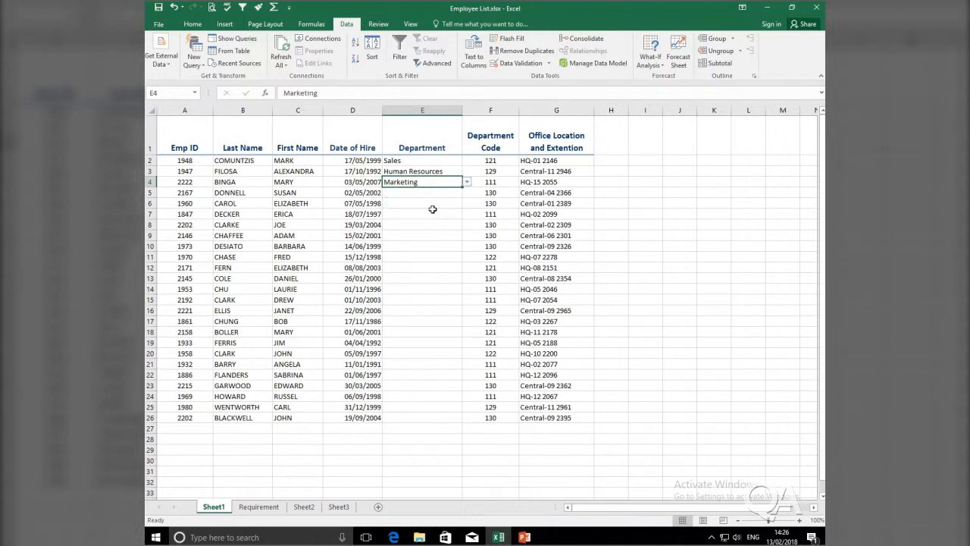
Test the validation by trying to enter HR in cell E5, cancel that entry and choose Human Resources from the list instead
{"action": "left_click", "coordinate": [430, 193]}
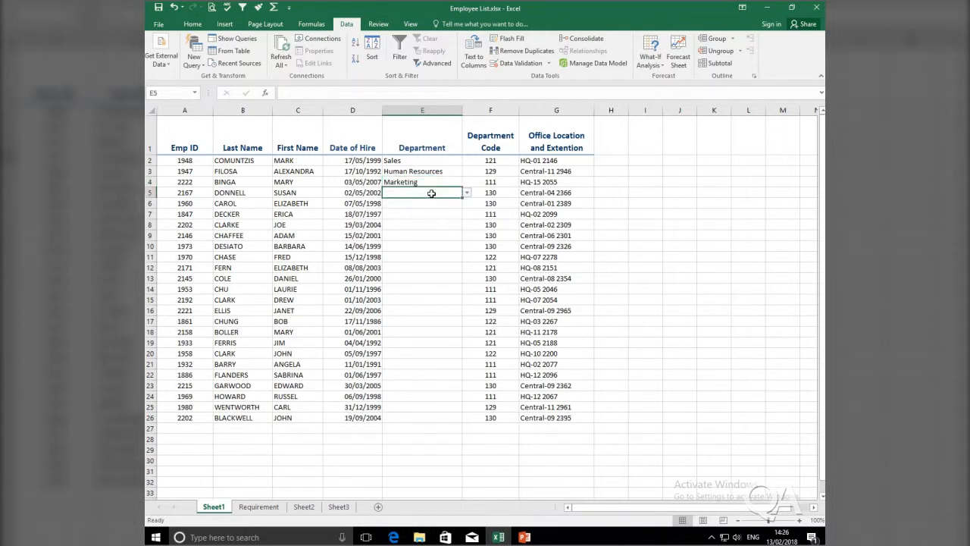
{"action": "type", "text": "HR"}
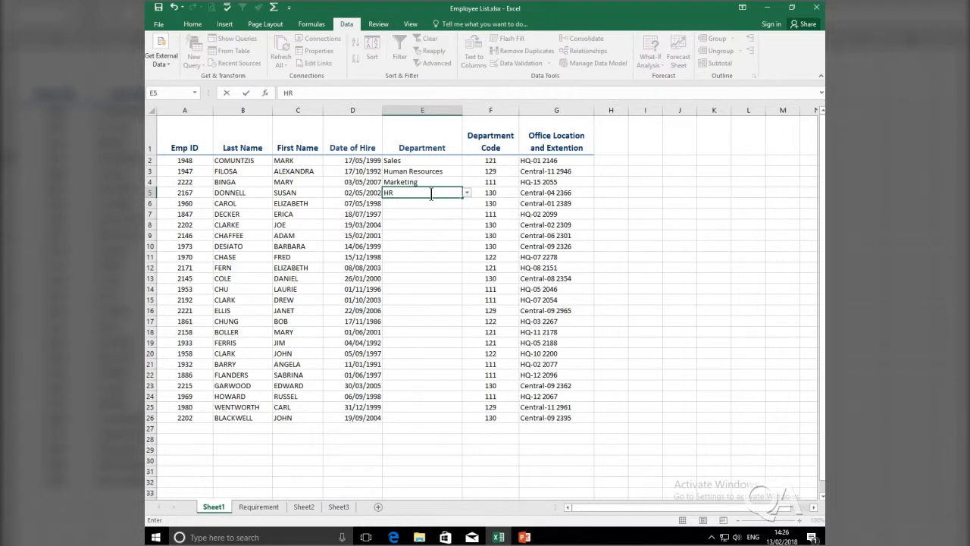
{"action": "key", "text": "Return"}
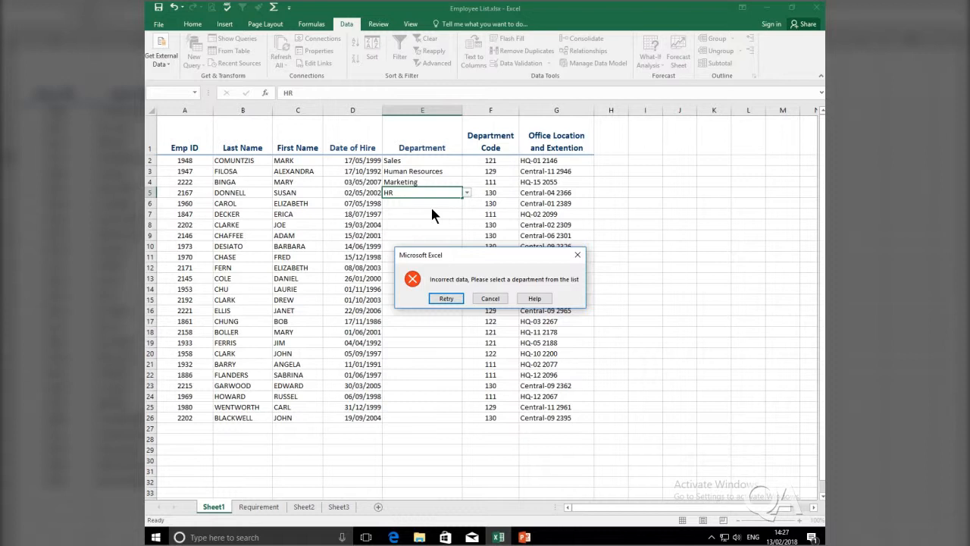
{"action": "left_click", "coordinate": [446, 298]}
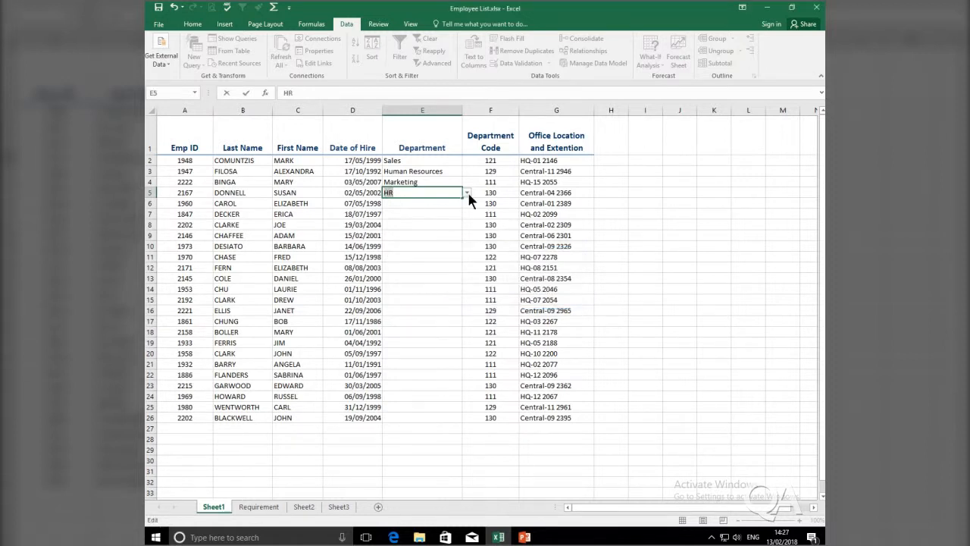
{"action": "key", "text": "Return"}
{"action": "left_click", "coordinate": [490, 298]}
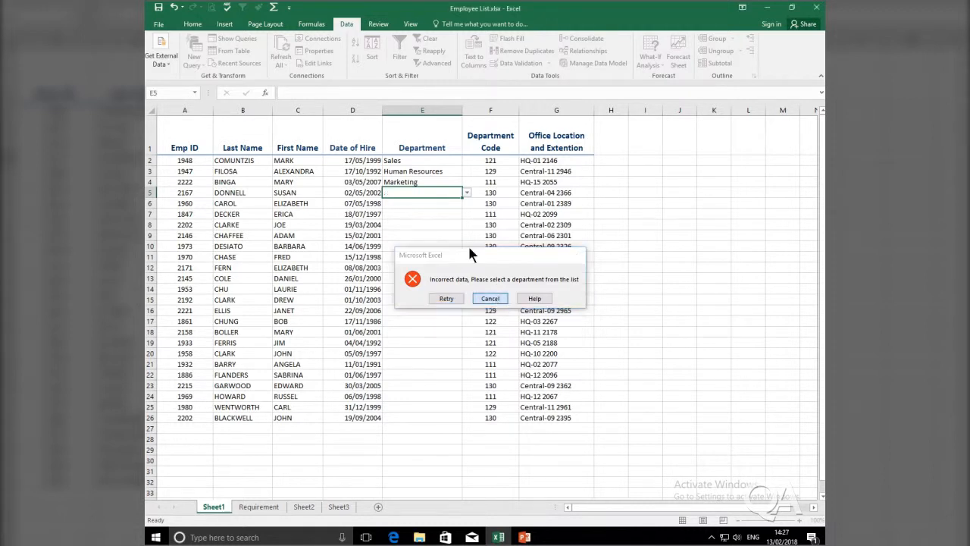
{"action": "left_click", "coordinate": [466, 192]}
{"action": "left_click", "coordinate": [452, 210]}
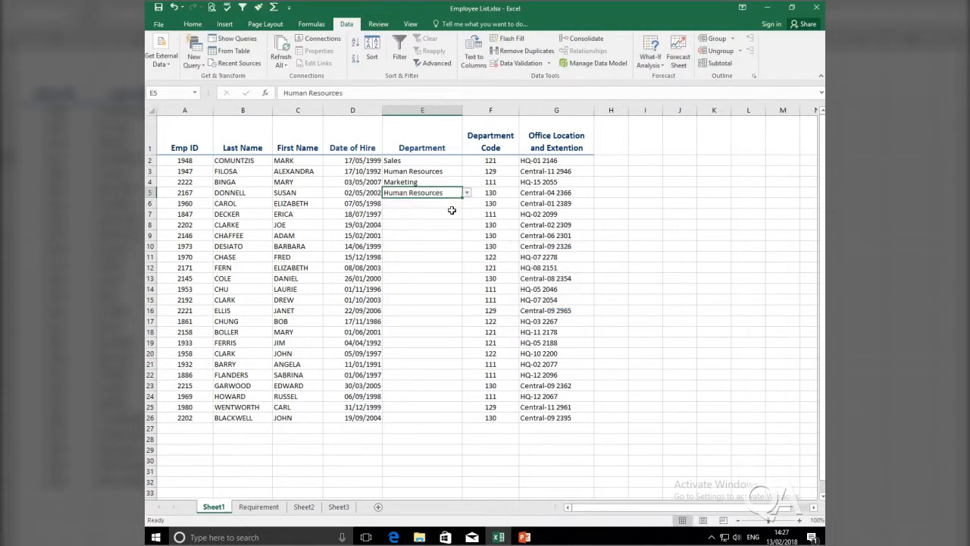